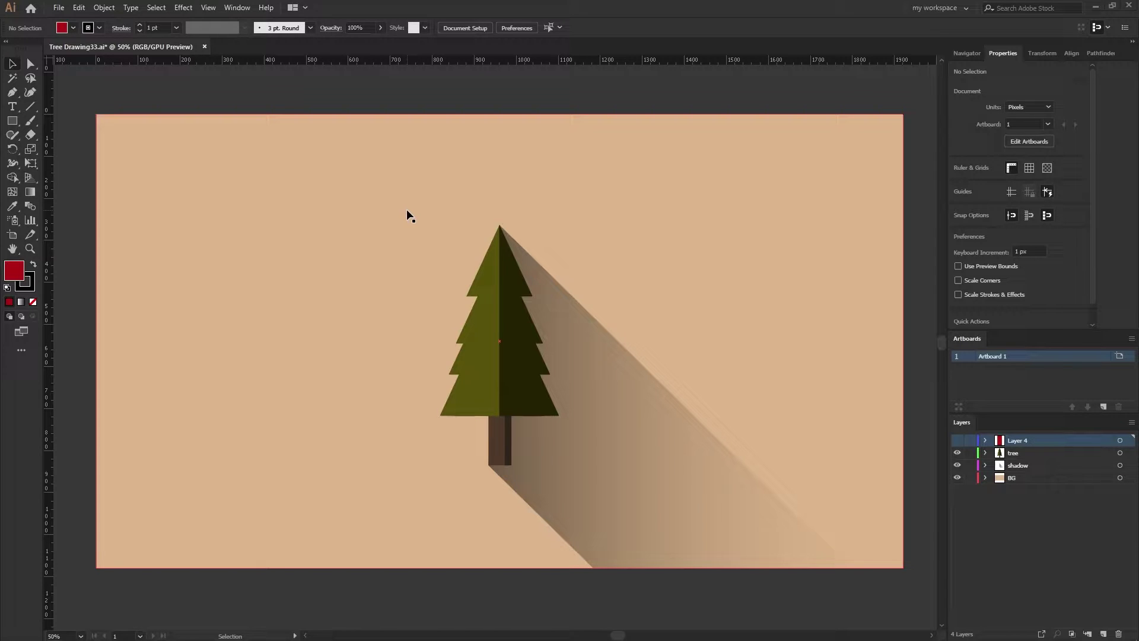
- Switch the tree artwork to Outline view, then back to full-colour Preview
{"action": "left_click", "coordinate": [212, 11]}
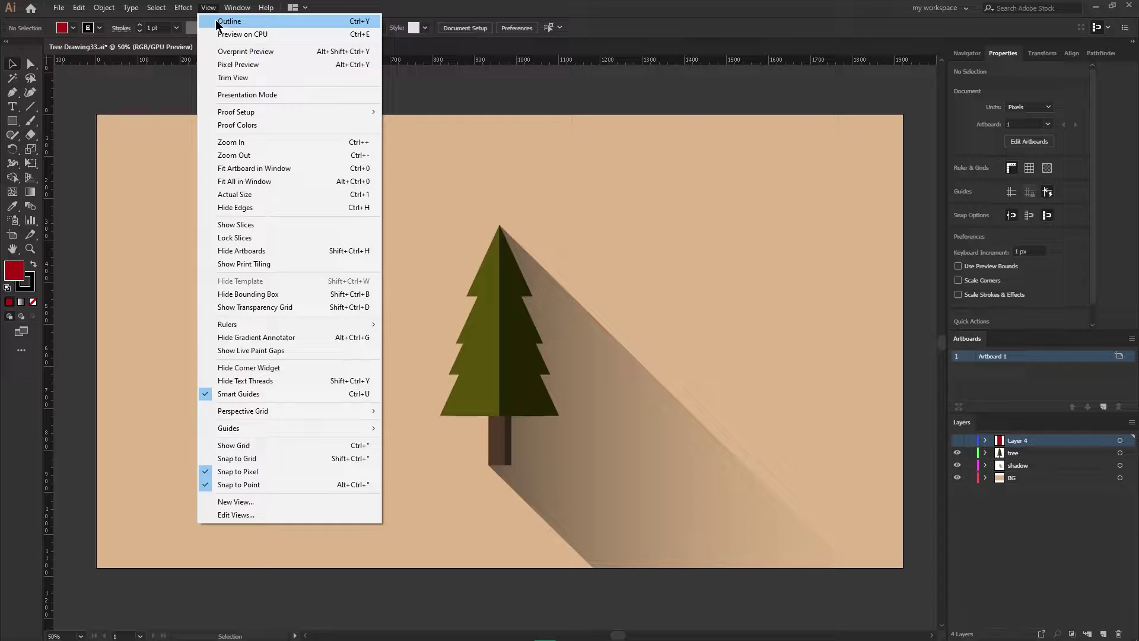
{"action": "left_click", "coordinate": [229, 22]}
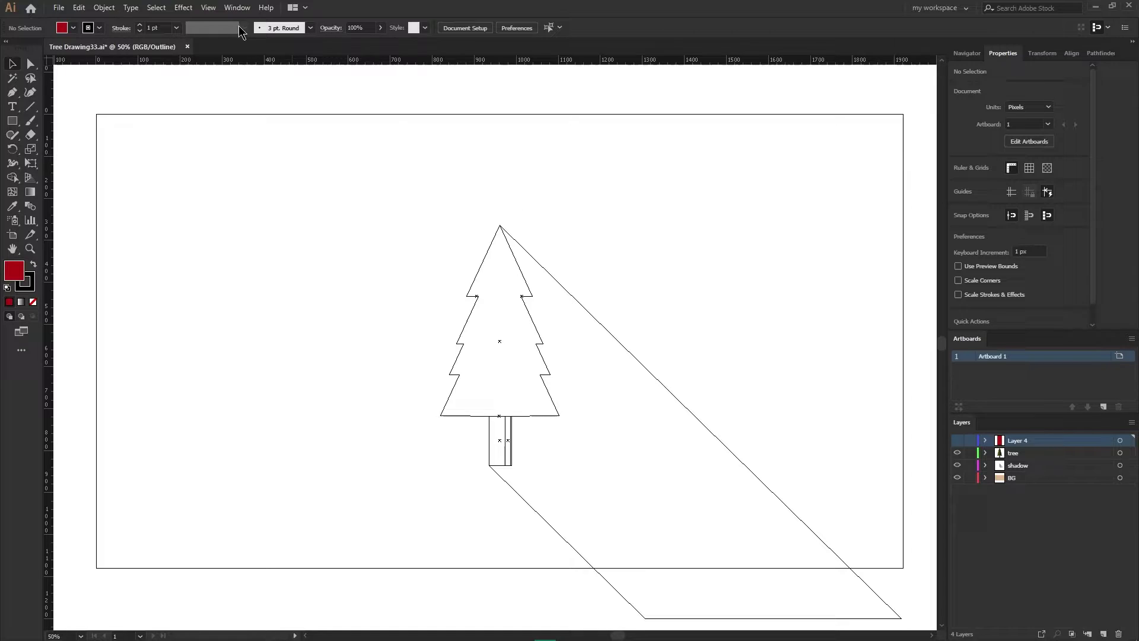
{"action": "left_click", "coordinate": [208, 7]}
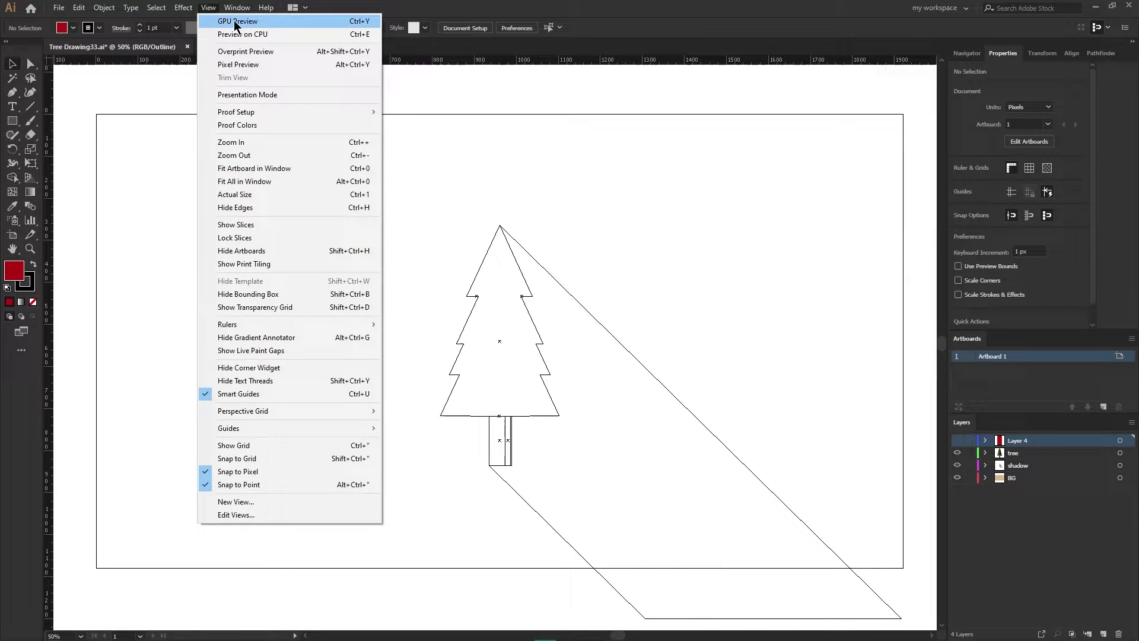
{"action": "left_click", "coordinate": [260, 25]}
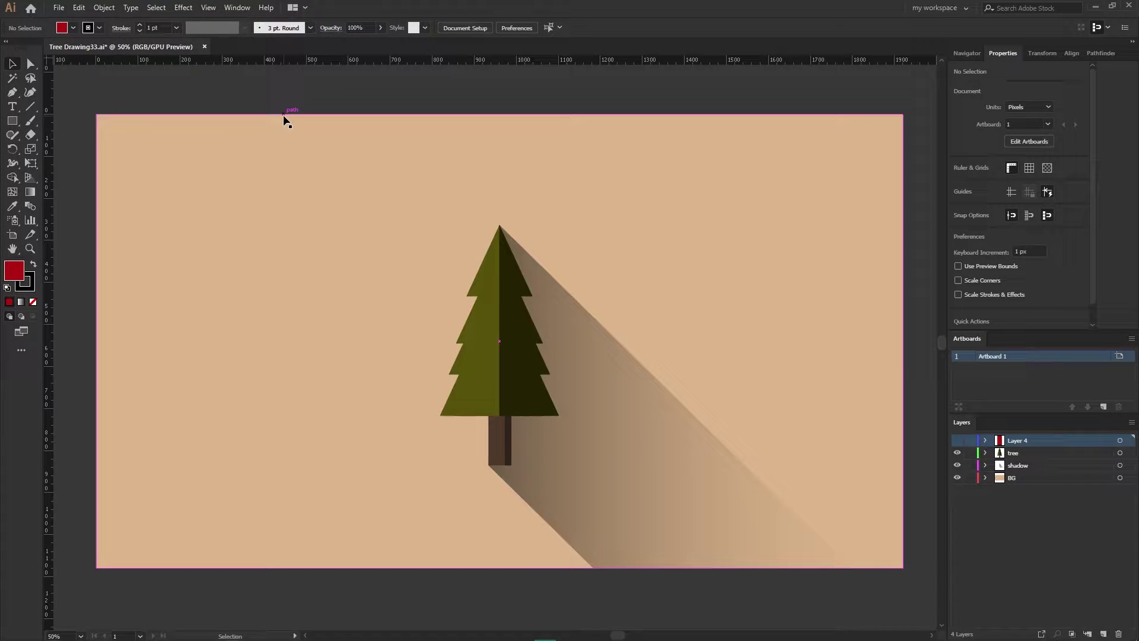
- Turn on Overprint Preview to check the colours, then turn it back off
{"action": "left_click", "coordinate": [209, 7]}
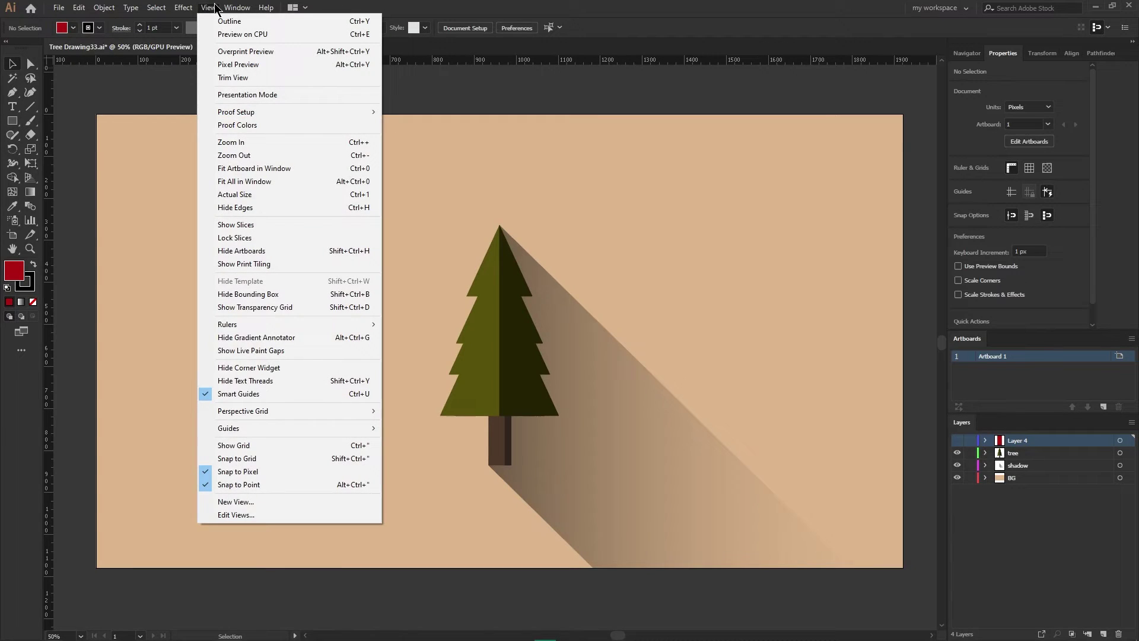
{"action": "left_click", "coordinate": [263, 53]}
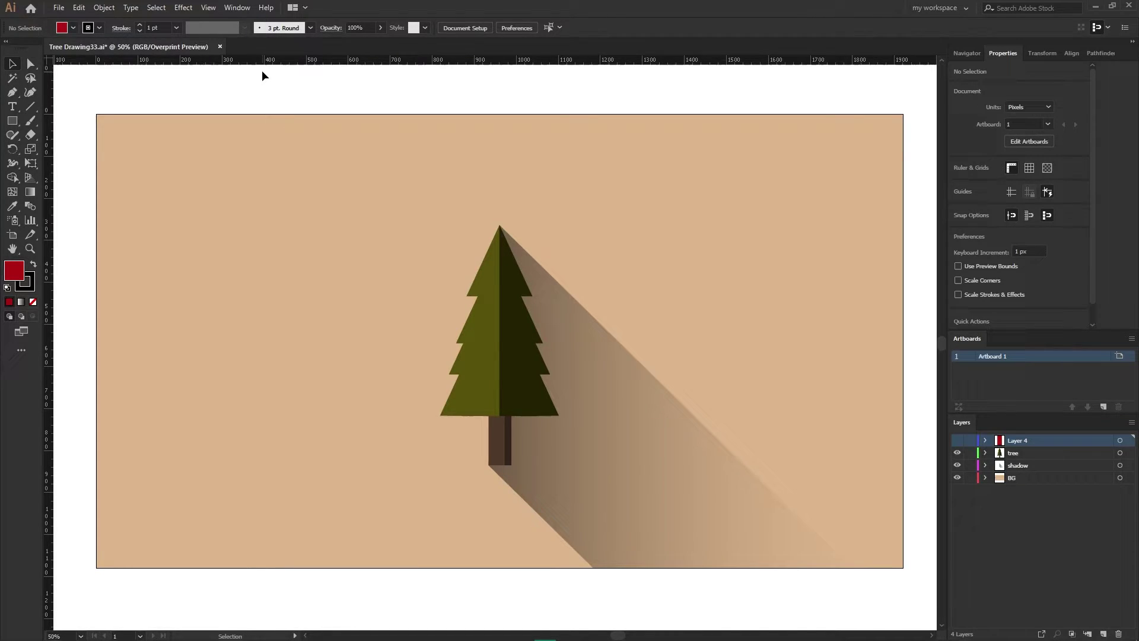
{"action": "left_click", "coordinate": [209, 7]}
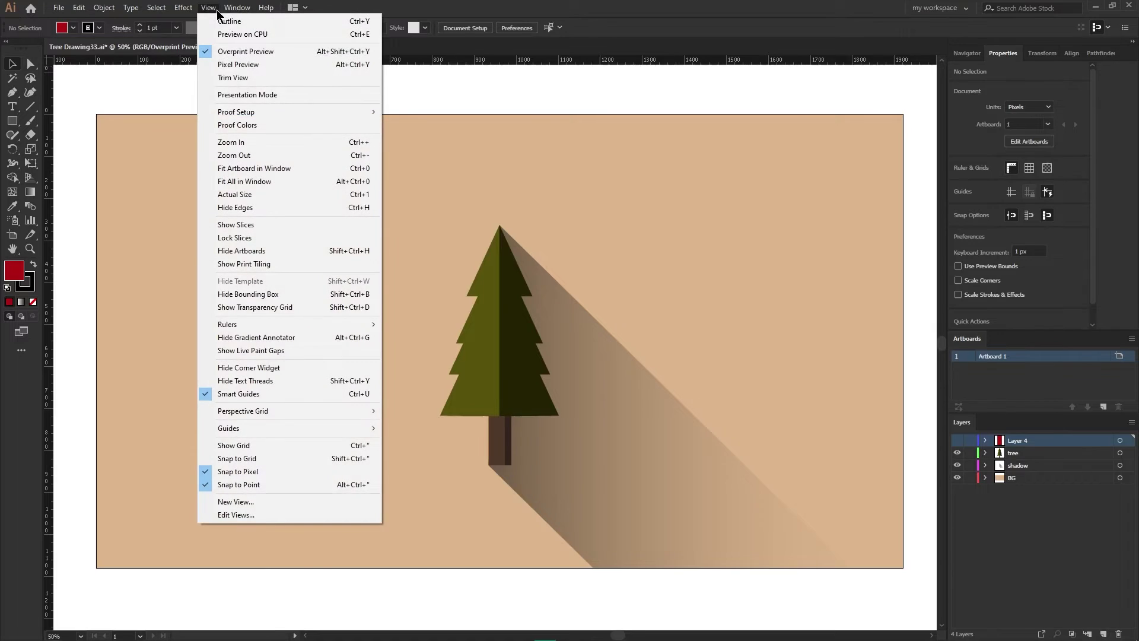
{"action": "left_click", "coordinate": [215, 52]}
{"action": "left_click", "coordinate": [208, 8]}
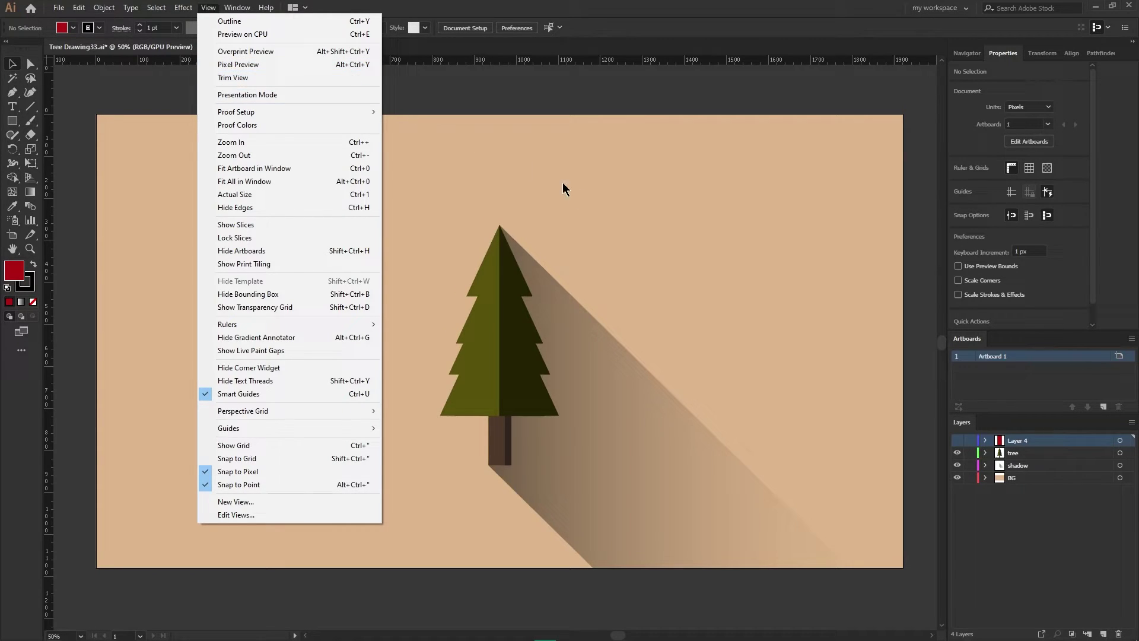
- Select the background rectangle, inspect the tree's jagged edge in Pixel Preview, then disable it
{"action": "left_click", "coordinate": [613, 230]}
{"action": "scroll", "coordinate": [537, 290], "scroll_direction": "up", "scroll_amount": 3}
{"action": "scroll", "coordinate": [536, 291], "scroll_direction": "up", "scroll_amount": 3}
{"action": "scroll", "coordinate": [530, 289], "scroll_direction": "up", "scroll_amount": 2}
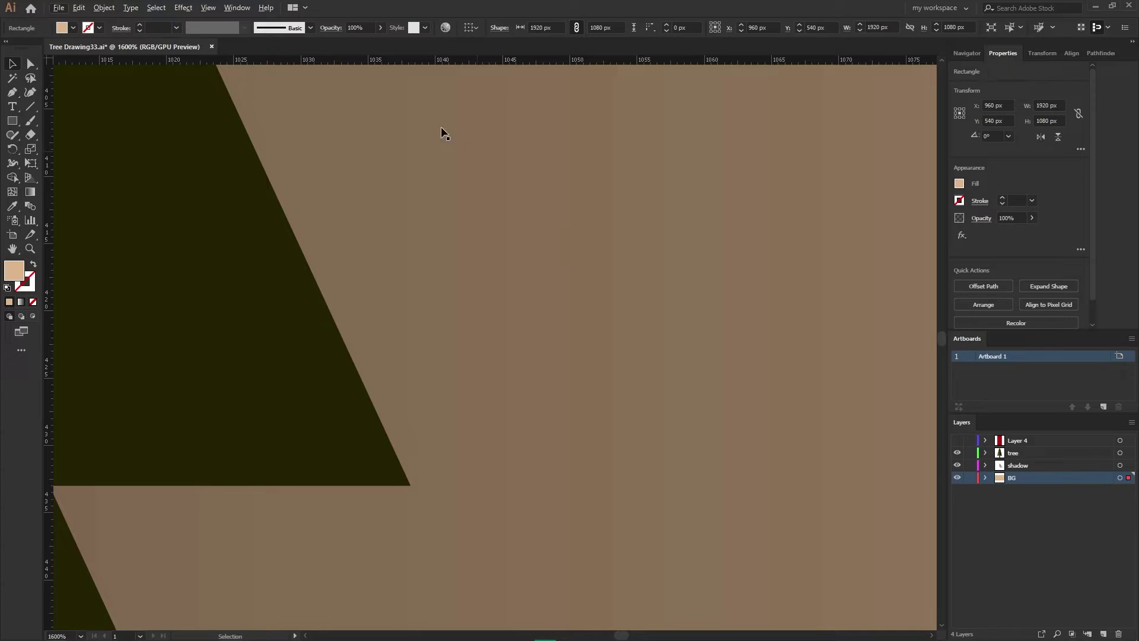
{"action": "left_click", "coordinate": [208, 8]}
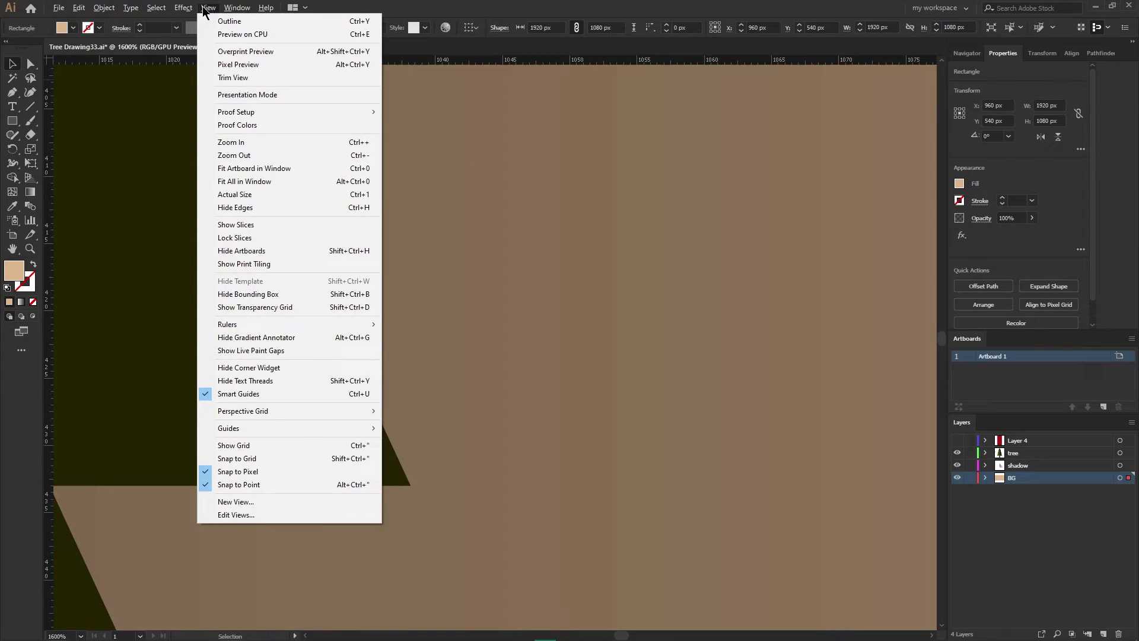
{"action": "left_click", "coordinate": [239, 67]}
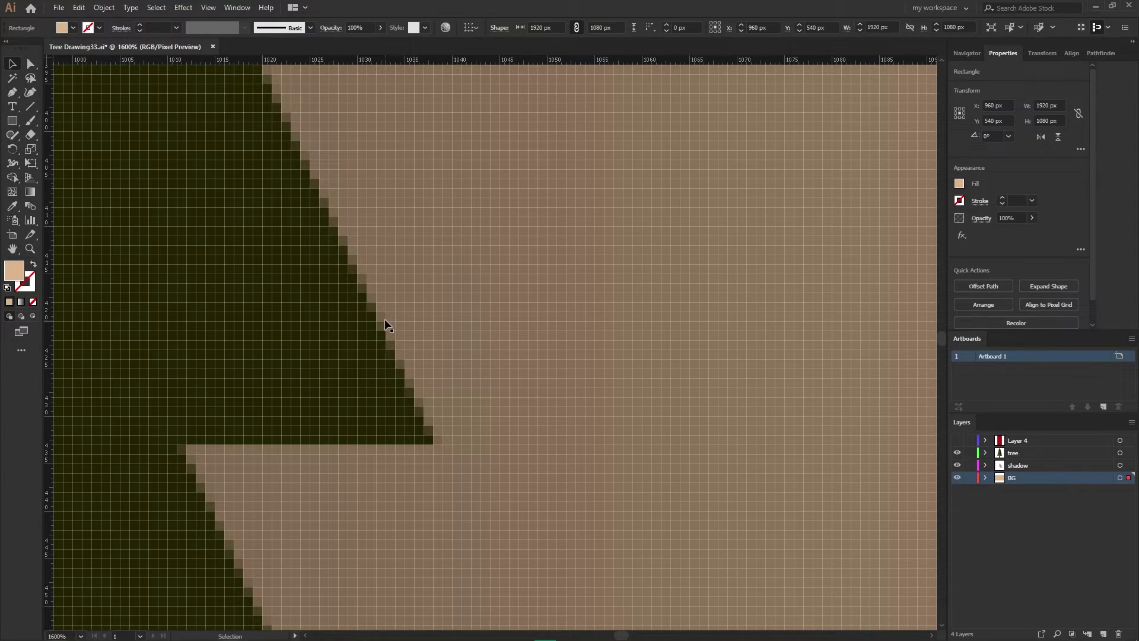
{"action": "key", "text": "space"}
{"action": "mouse_move", "coordinate": [200, 244]}
{"action": "left_mouse_down"}
{"action": "mouse_move", "coordinate": [325, 379]}
{"action": "mouse_move", "coordinate": [392, 341]}
{"action": "mouse_move", "coordinate": [410, 387]}
{"action": "mouse_move", "coordinate": [151, 81]}
{"action": "left_mouse_up"}
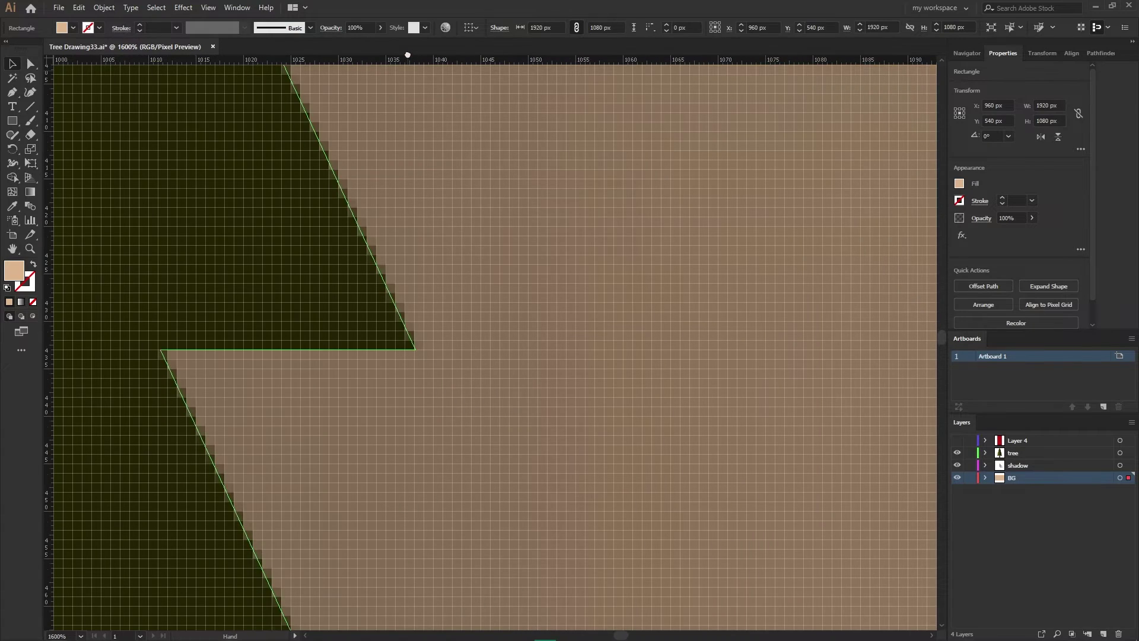
{"action": "left_click", "coordinate": [207, 9]}
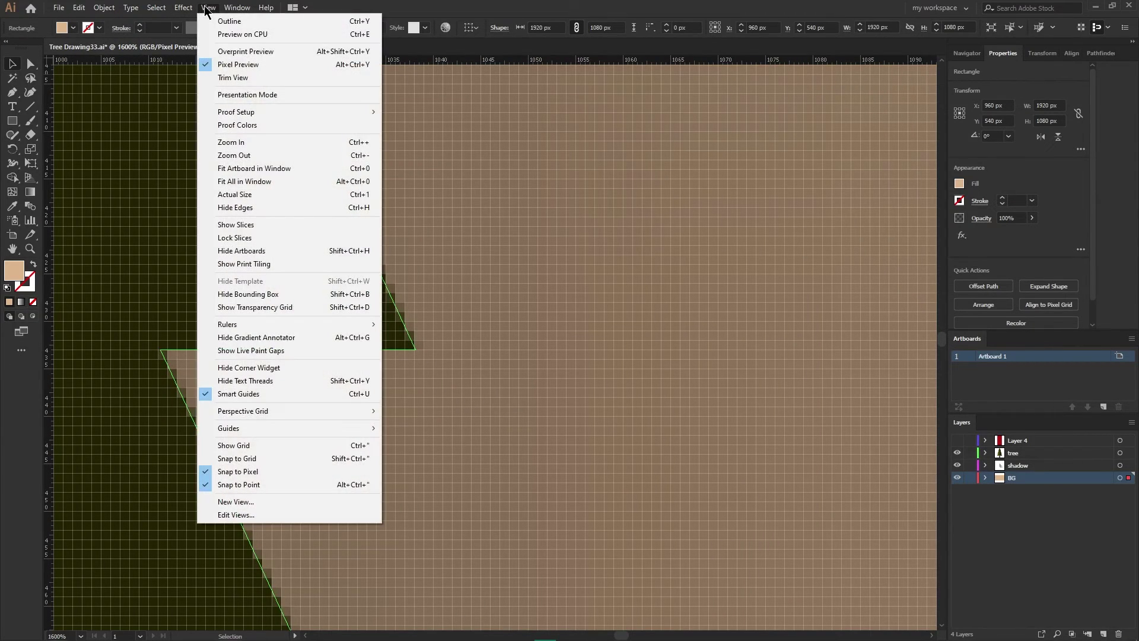
{"action": "left_click", "coordinate": [207, 65]}
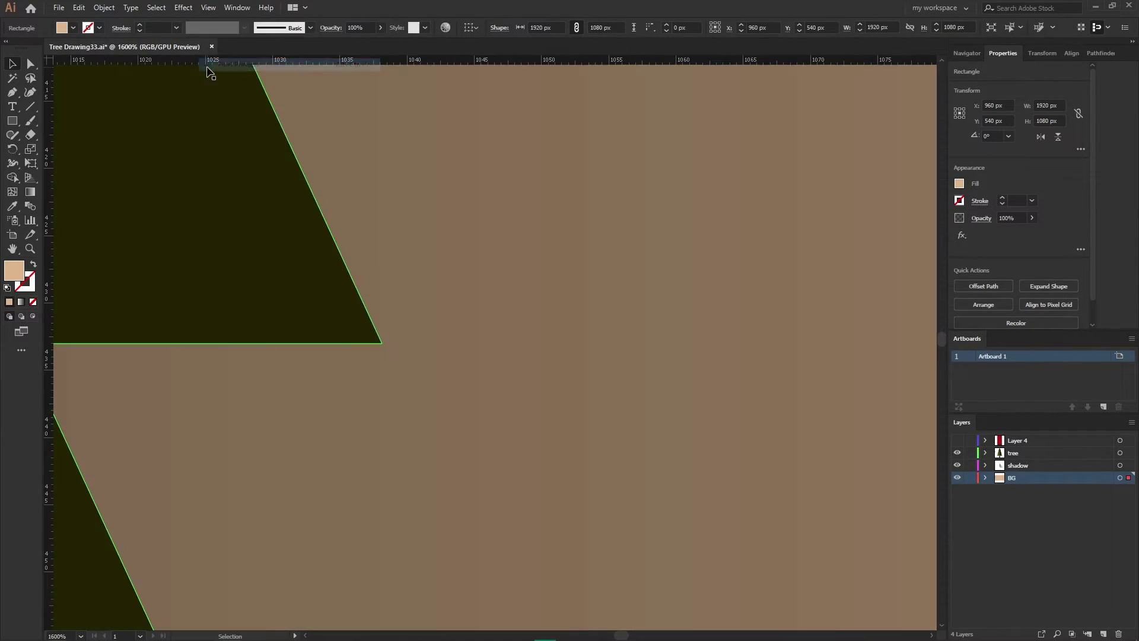
{"action": "scroll", "coordinate": [331, 294], "scroll_direction": "down", "scroll_amount": 1, "text": "alt"}
{"action": "scroll", "coordinate": [331, 293], "scroll_direction": "down", "scroll_amount": 3, "text": "alt"}
{"action": "scroll", "coordinate": [332, 298], "scroll_direction": "down", "scroll_amount": 2, "text": "alt"}
{"action": "scroll", "coordinate": [331, 298], "scroll_direction": "down", "scroll_amount": 3, "text": "alt"}
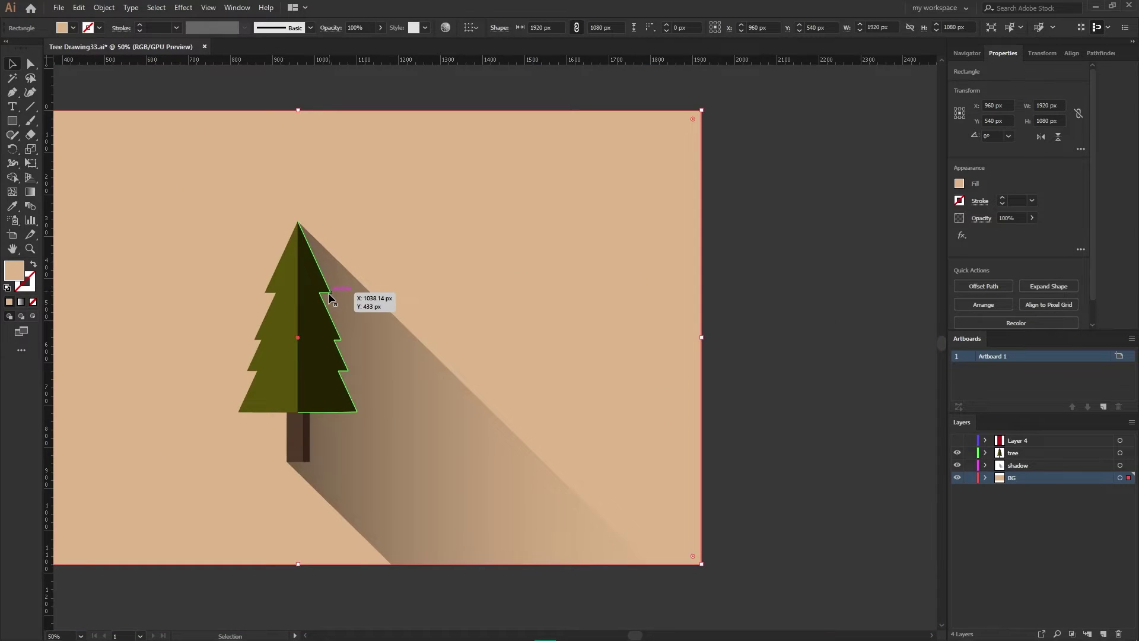
- Pan to frame the full artboard together with the red rectangle below it
{"action": "mouse_move", "coordinate": [282, 305]}
{"action": "left_mouse_down"}
{"action": "mouse_move", "coordinate": [472, 307]}
{"action": "mouse_move", "coordinate": [452, 317]}
{"action": "left_mouse_up"}
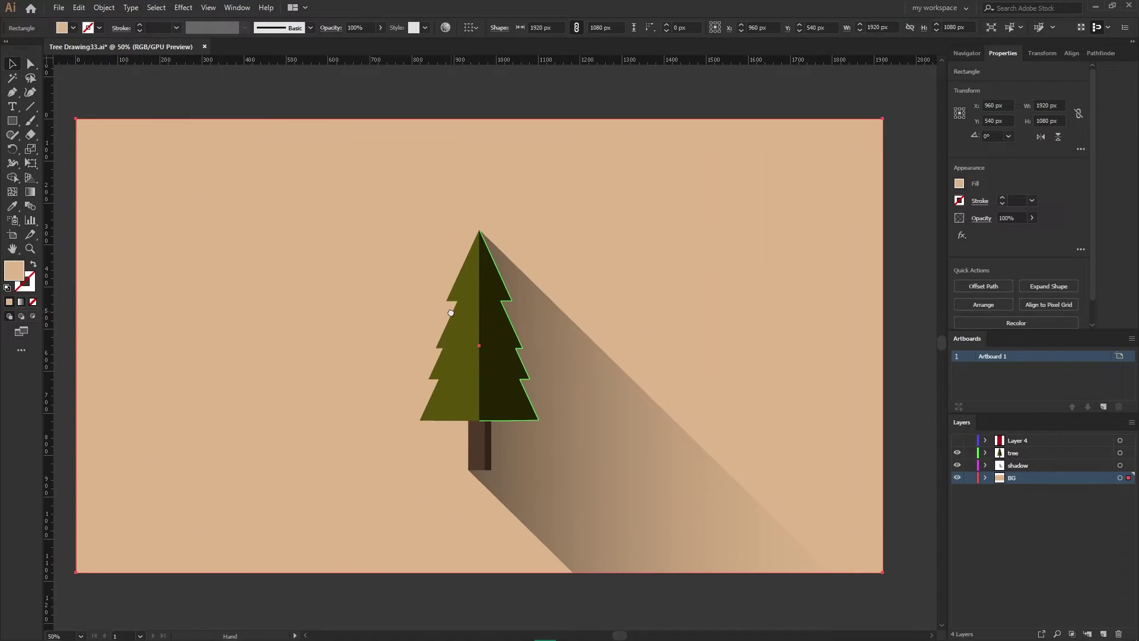
{"action": "scroll", "coordinate": [628, 476], "scroll_direction": "down", "scroll_amount": 1}
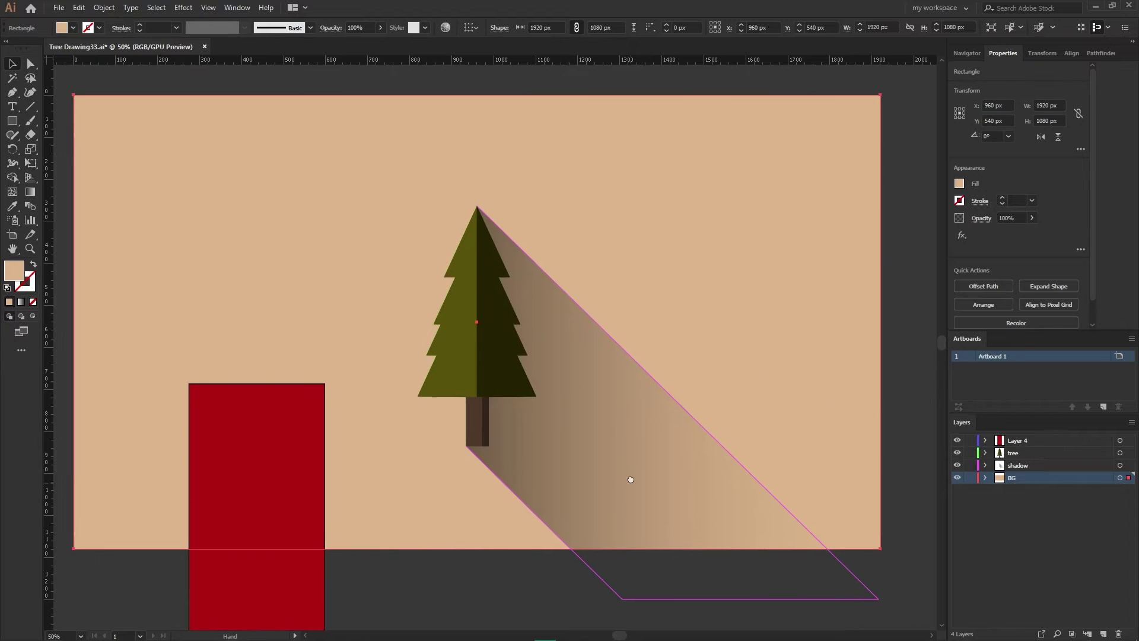
{"action": "scroll", "coordinate": [626, 455], "scroll_direction": "down", "scroll_amount": 1}
{"action": "scroll", "coordinate": [629, 452], "scroll_direction": "down", "scroll_amount": 1, "text": "alt"}
{"action": "left_click_drag", "start_coordinate": [575, 483], "coordinate": [519, 440]}
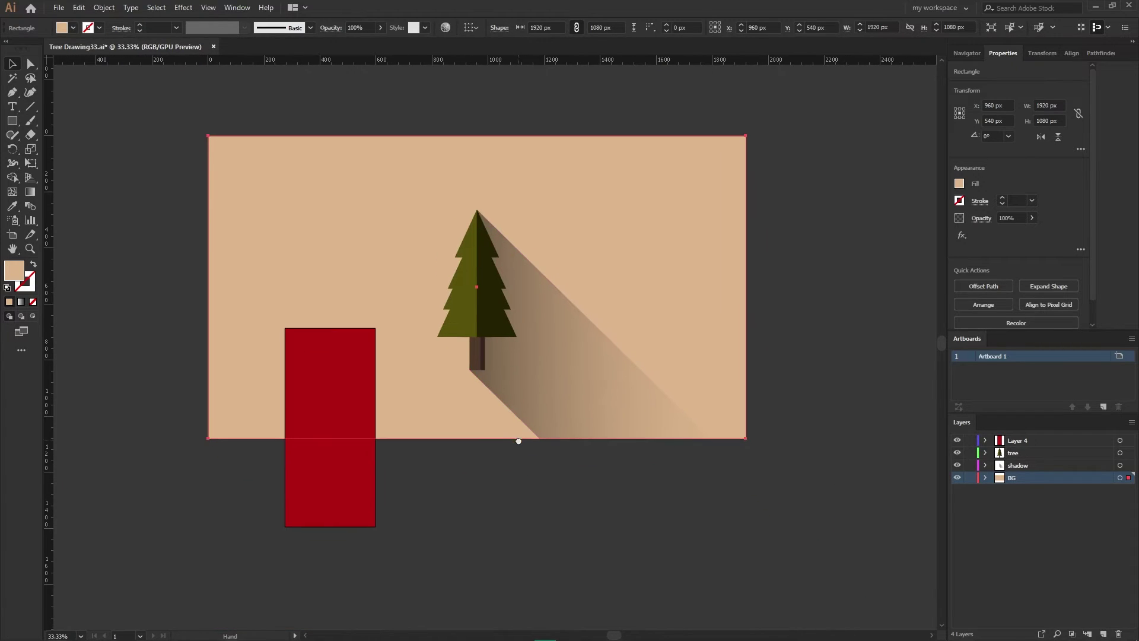
- Deselect the background rectangle and turn on Trim View
{"action": "left_click", "coordinate": [383, 480]}
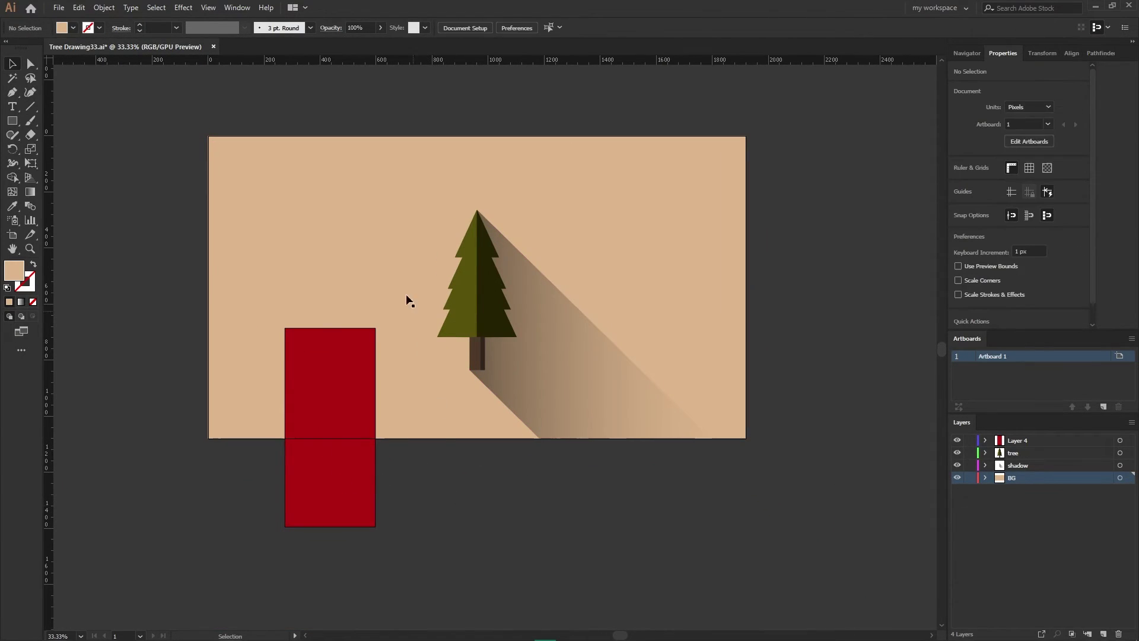
{"action": "left_click", "coordinate": [207, 8]}
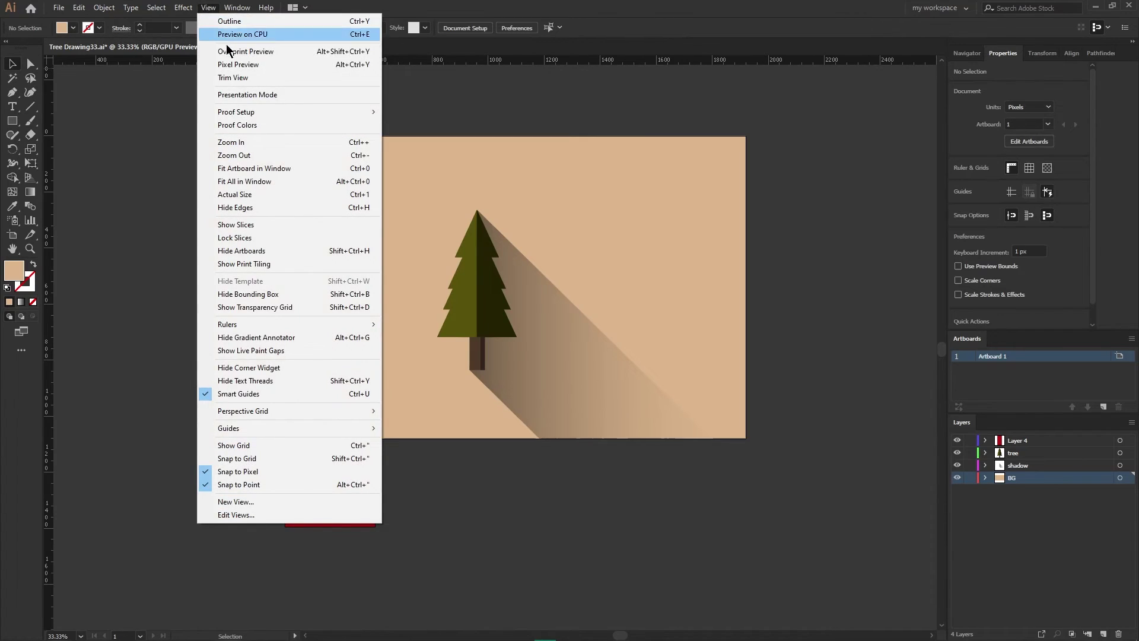
{"action": "left_click", "coordinate": [243, 80]}
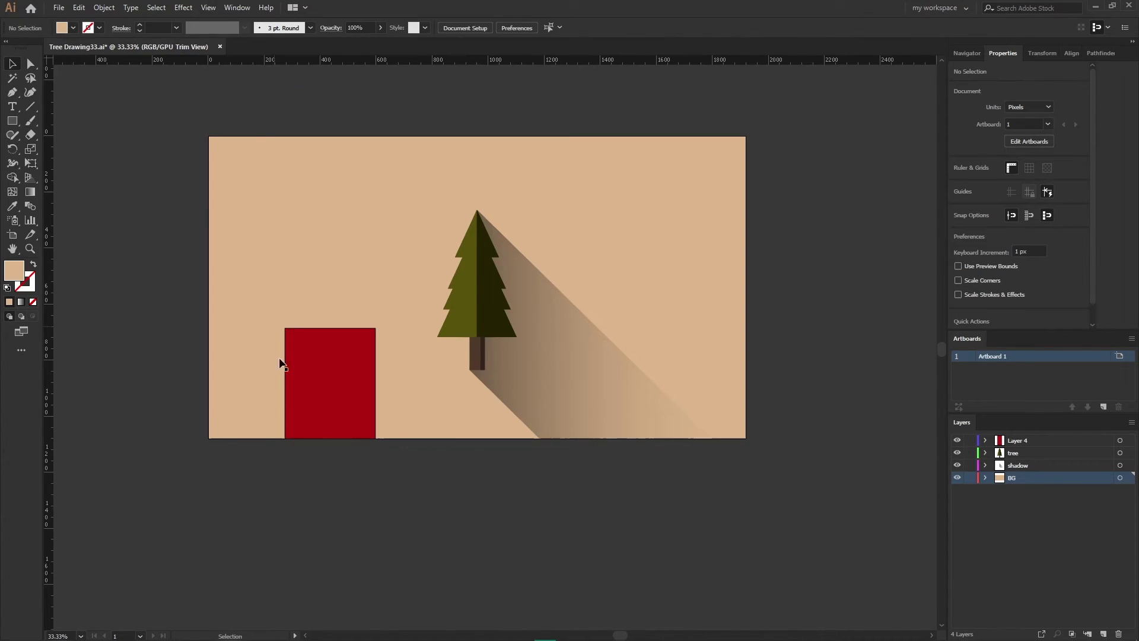